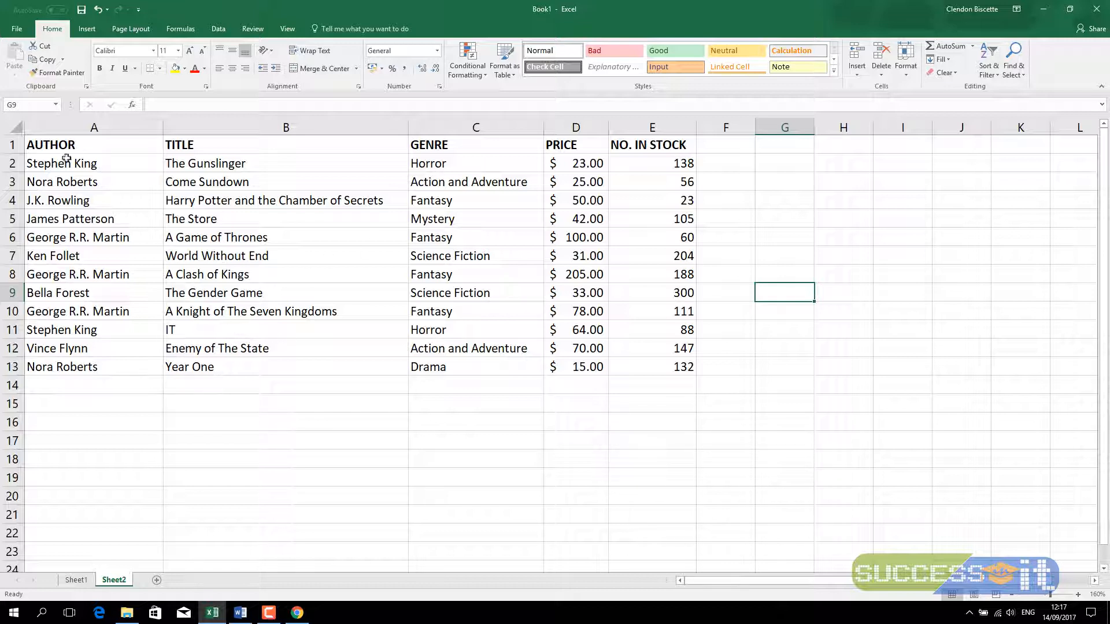
Step: Copy the column headings in A1:E1 and paste them at A16 as the header row of a criteria range
drag(30, 145, 639, 142)
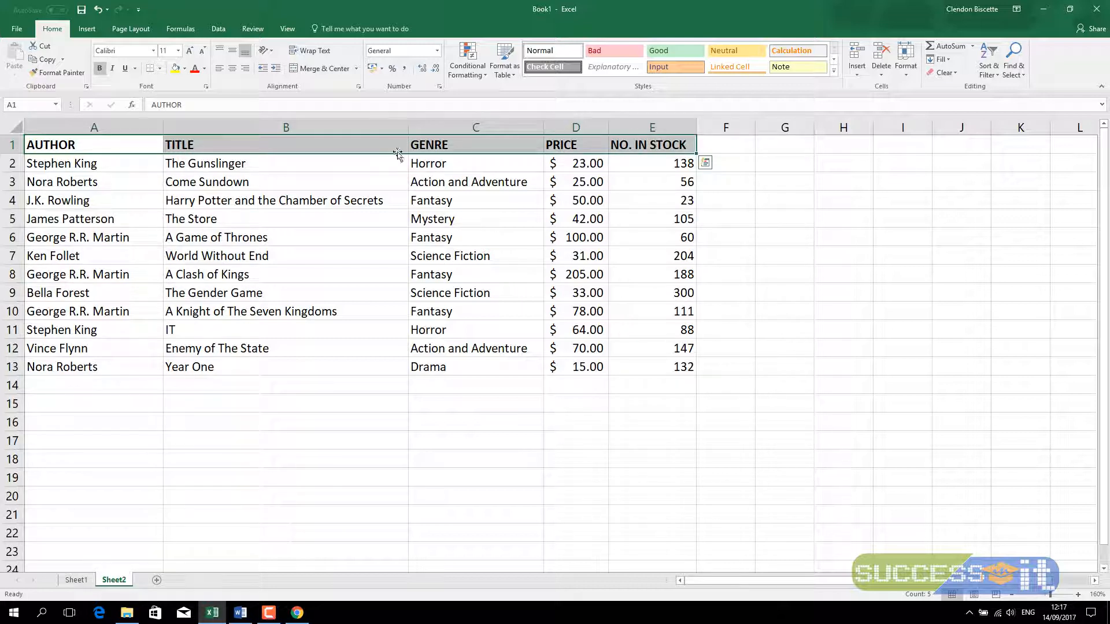
right_click(130, 145)
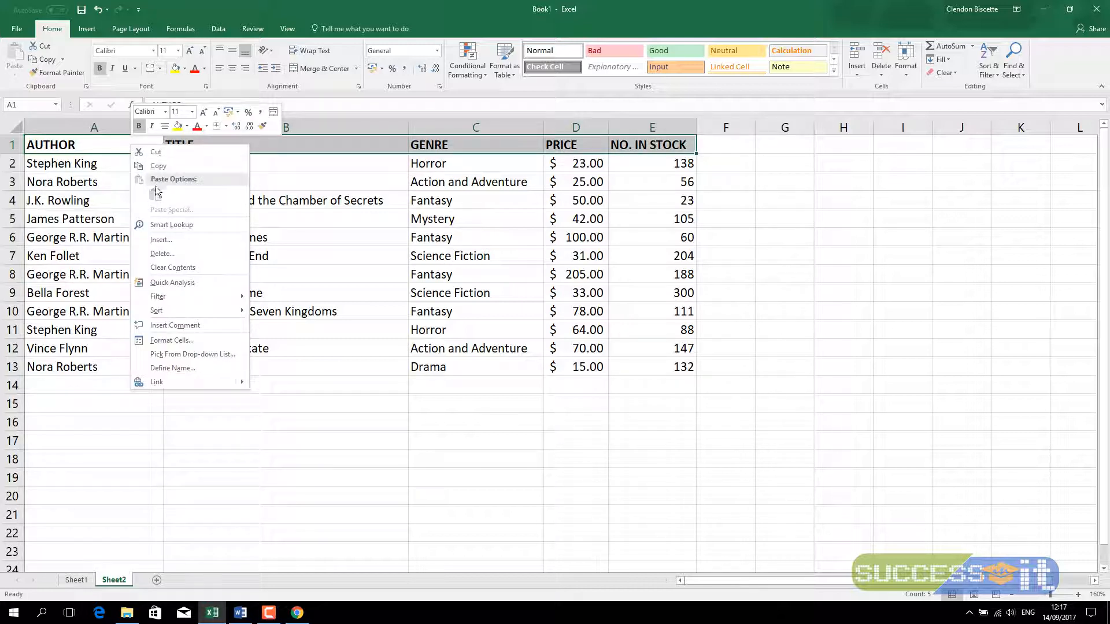
click(171, 167)
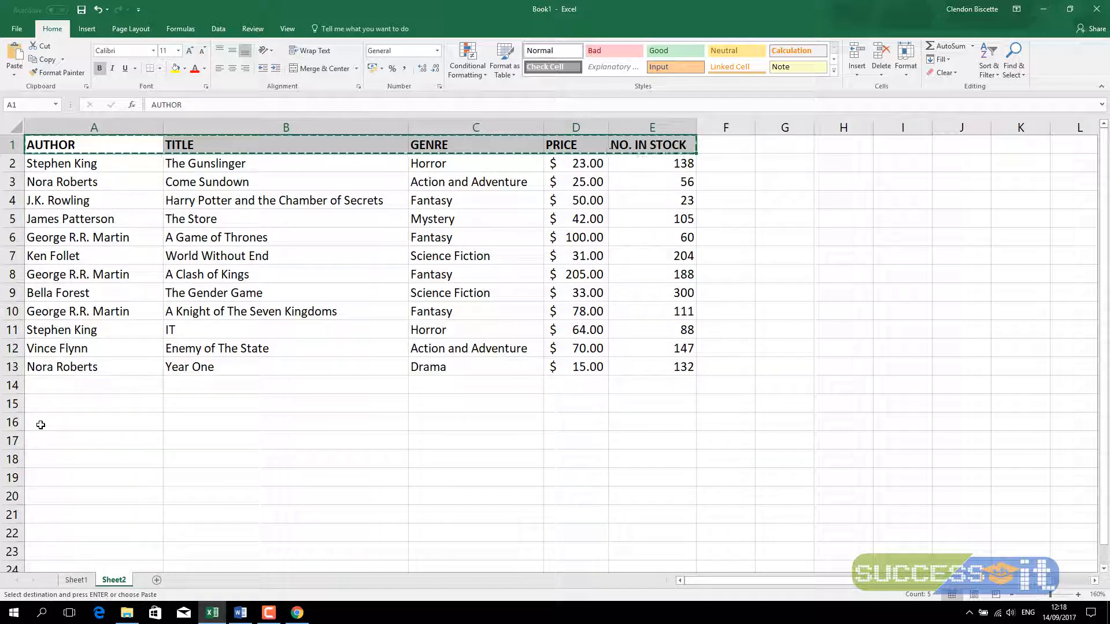
right_click(98, 145)
key(Escape)
right_click(32, 423)
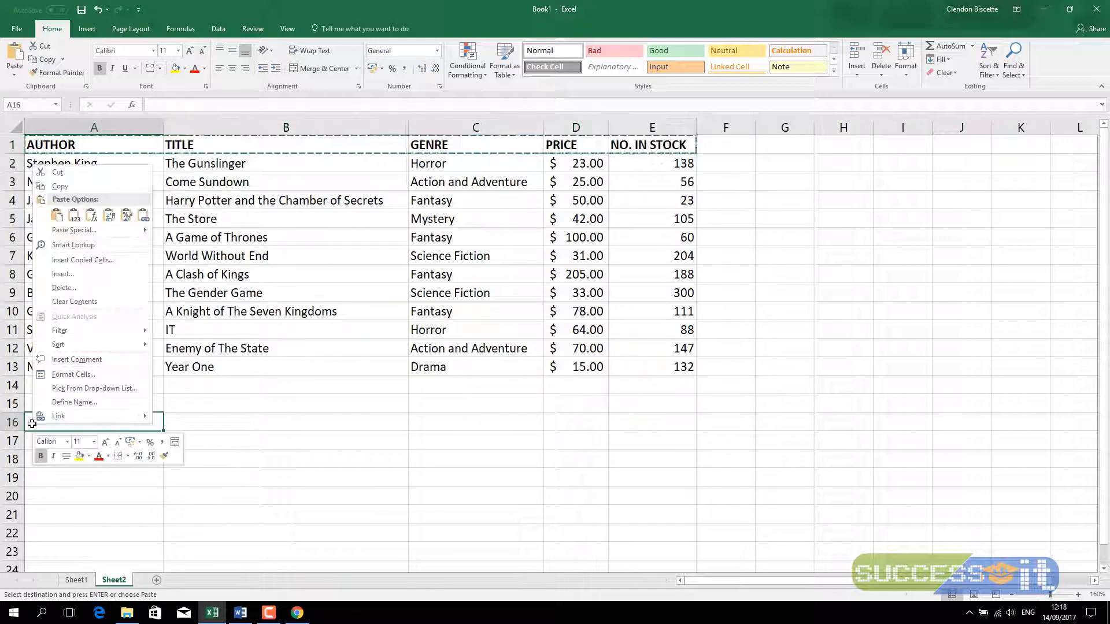
click(55, 214)
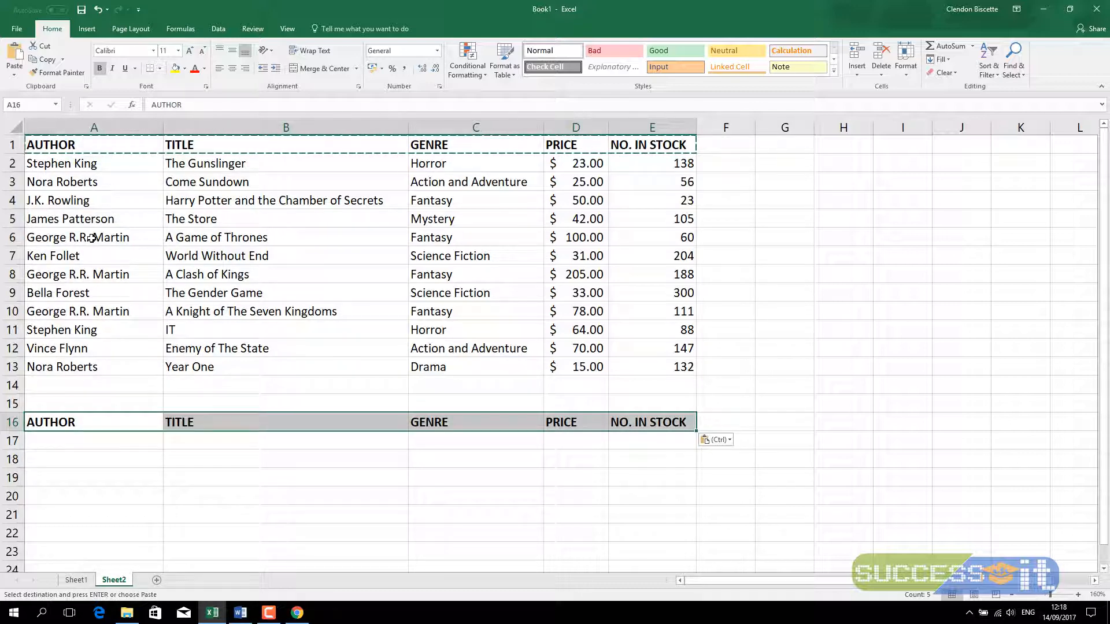
click(281, 440)
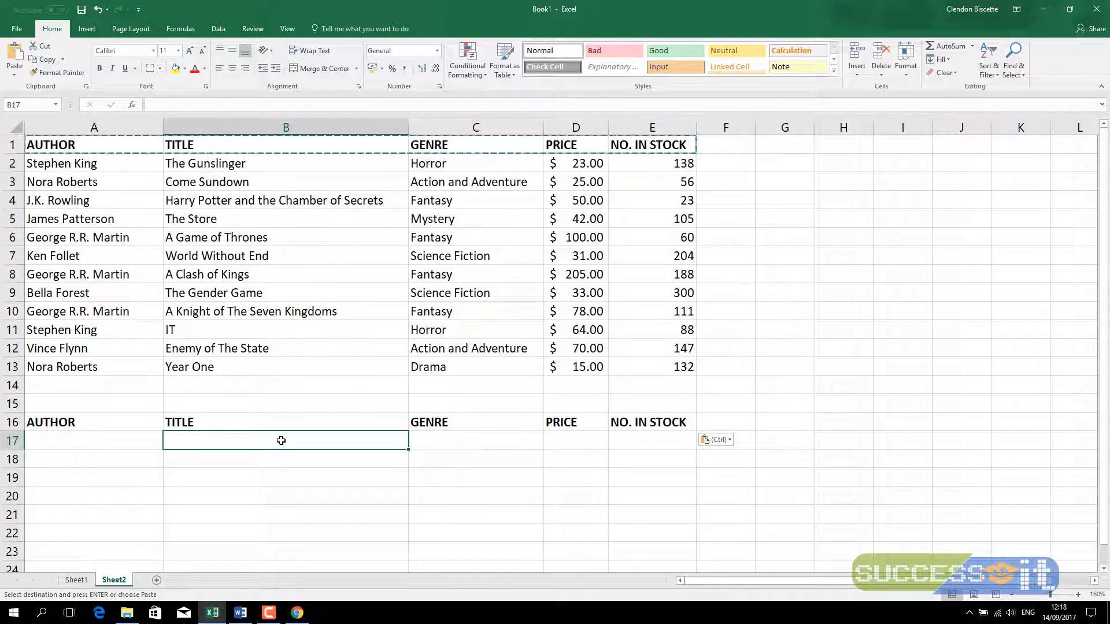
key(Escape)
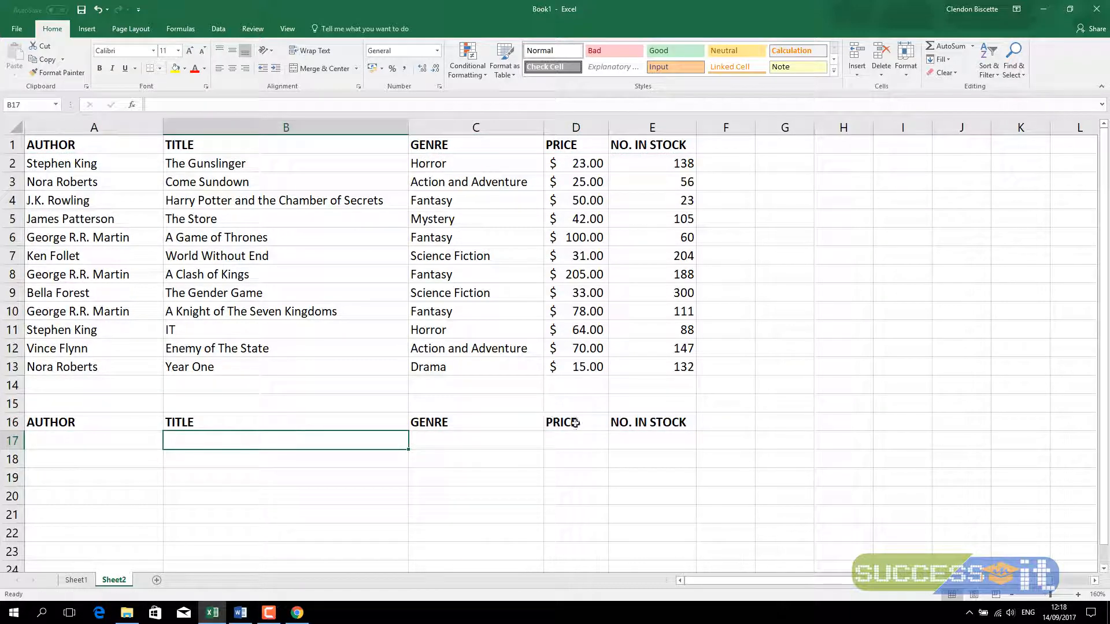
Step: Enter the filter criteria in row 17: Fantasy under GENRE, >50 under PRICE and >100 under NO. IN STOCK
click(633, 440)
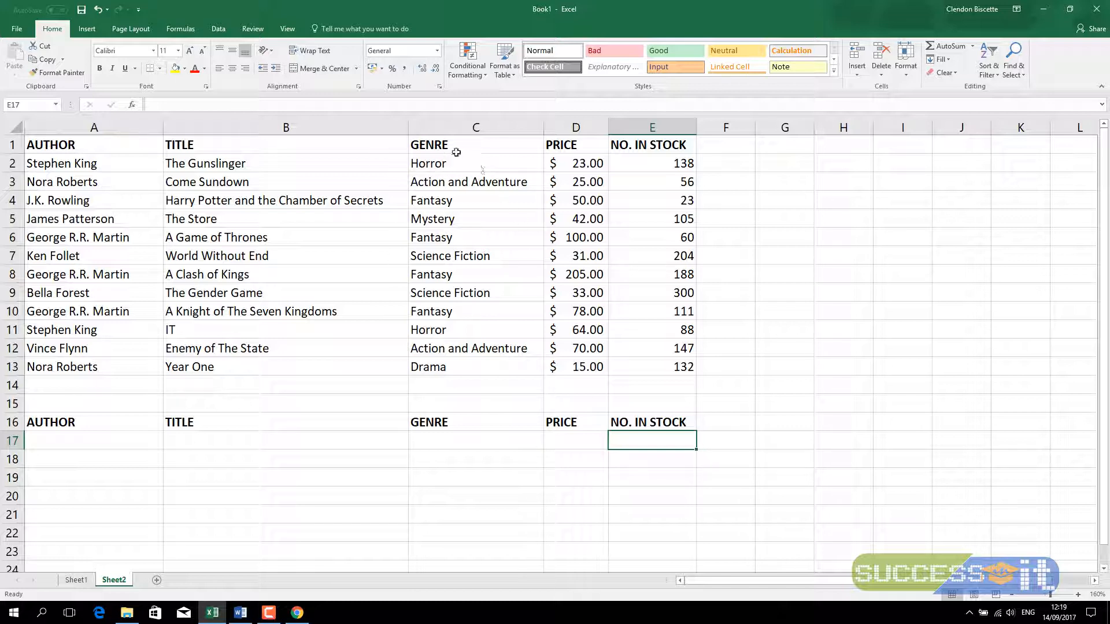
click(442, 440)
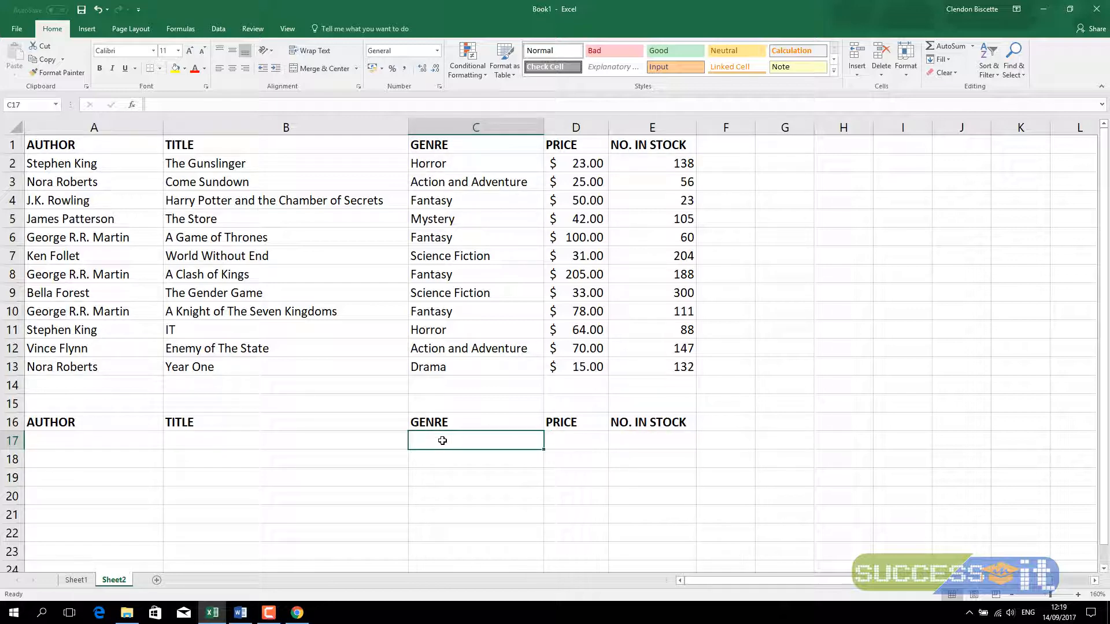
text(Fantasy)
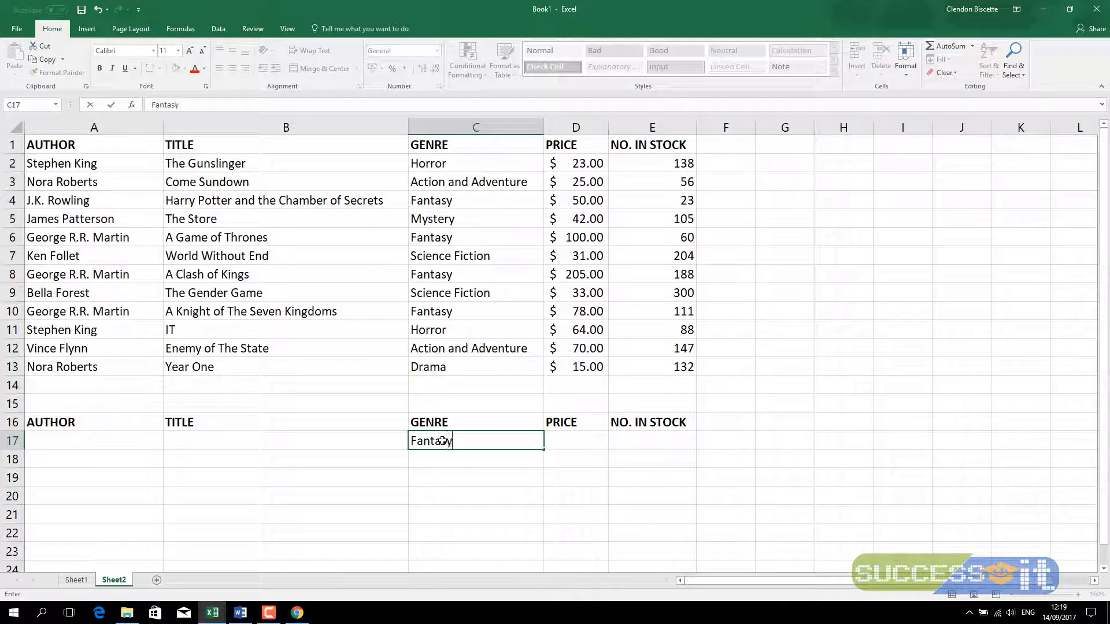
click(576, 442)
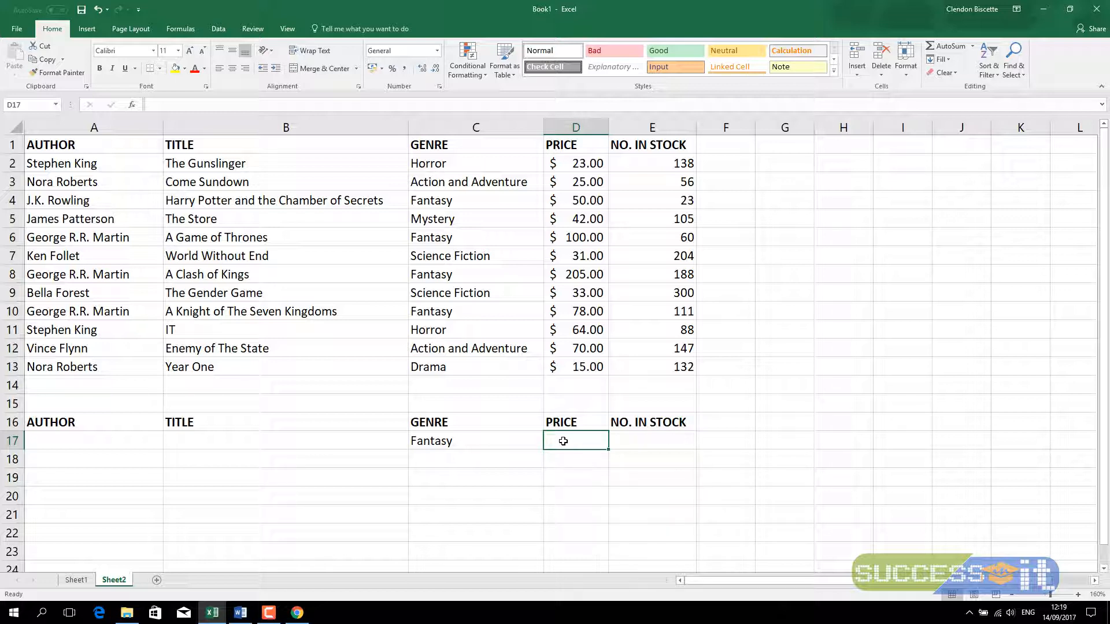
text(>50)
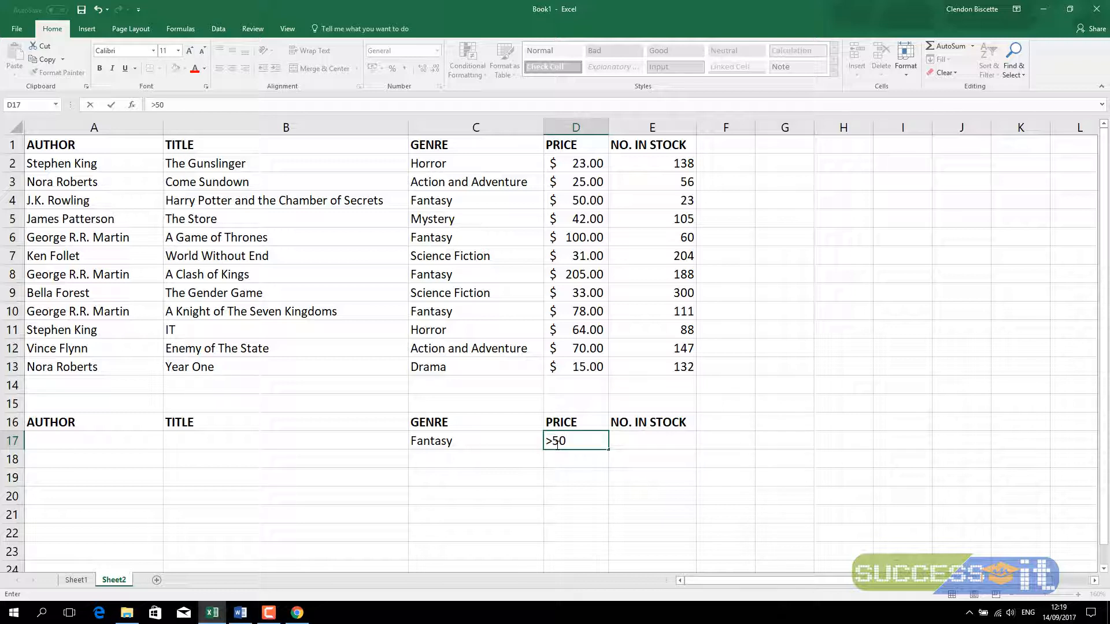
click(630, 441)
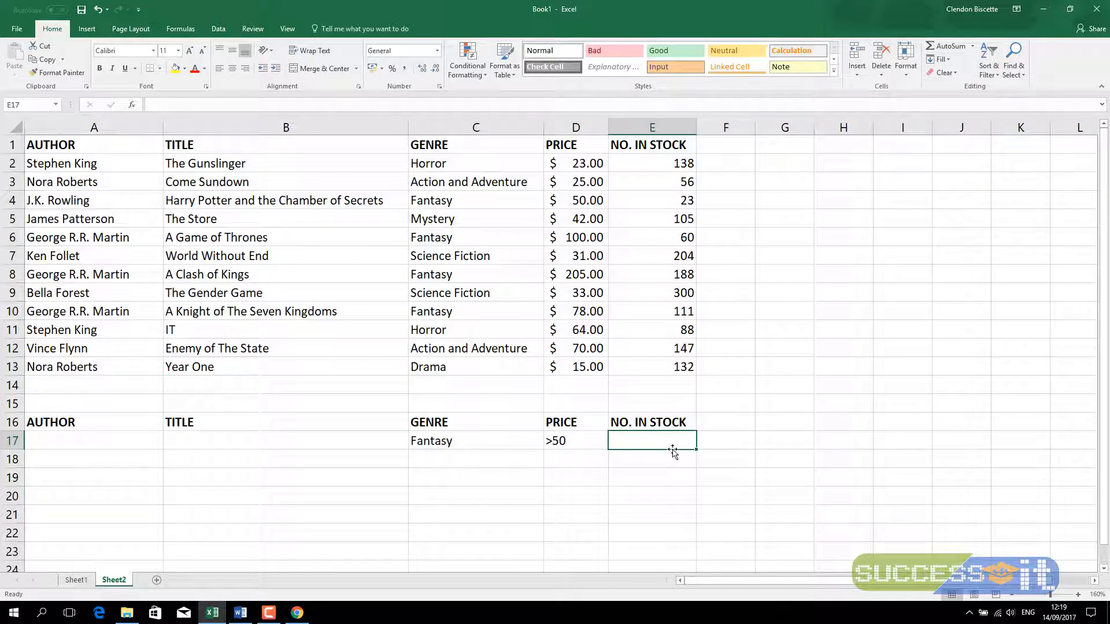
text(>100)
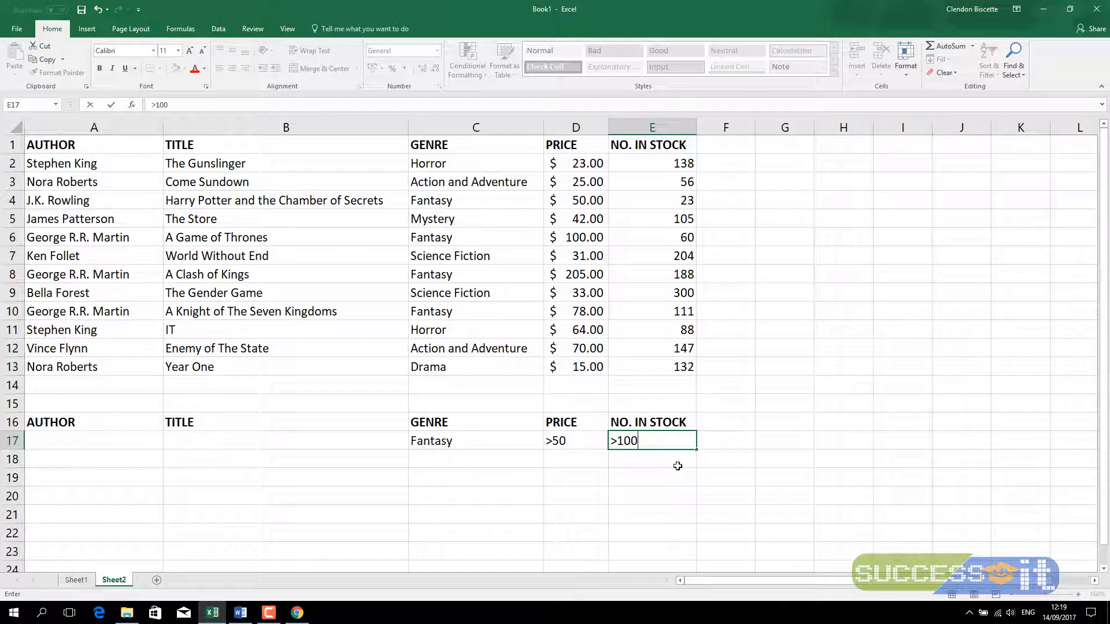
key(Return)
click(60, 419)
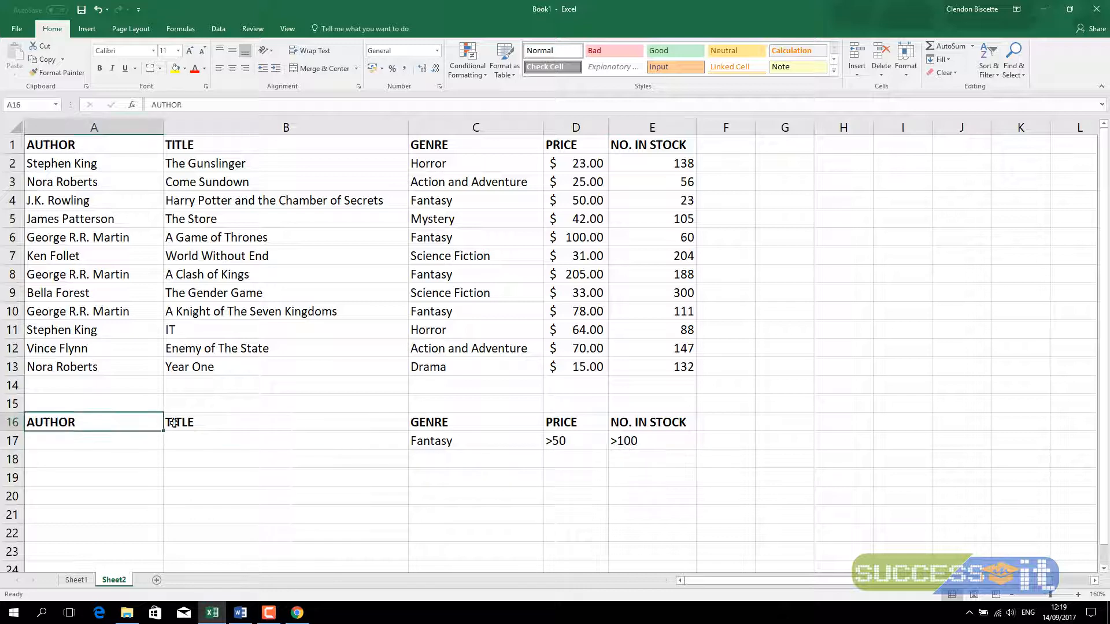
drag(173, 423, 681, 442)
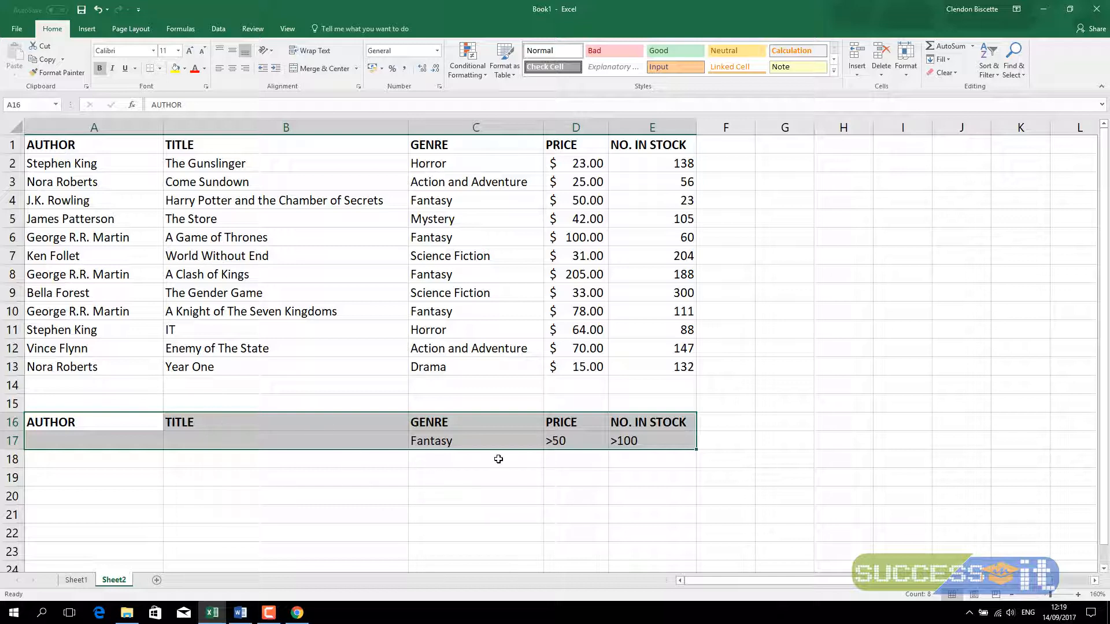
click(459, 426)
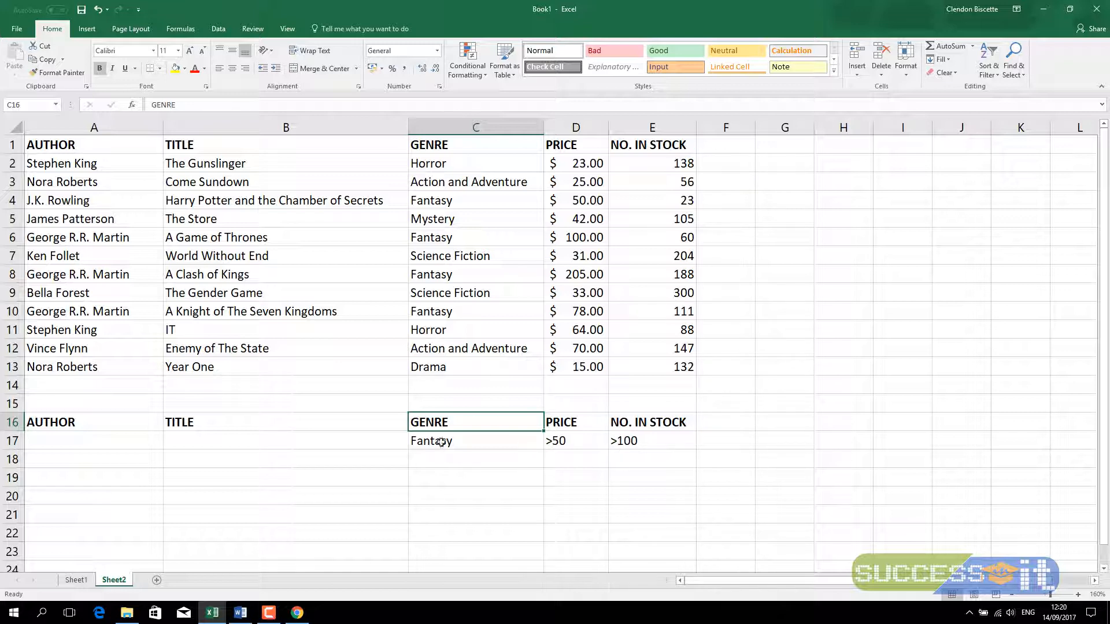
click(649, 441)
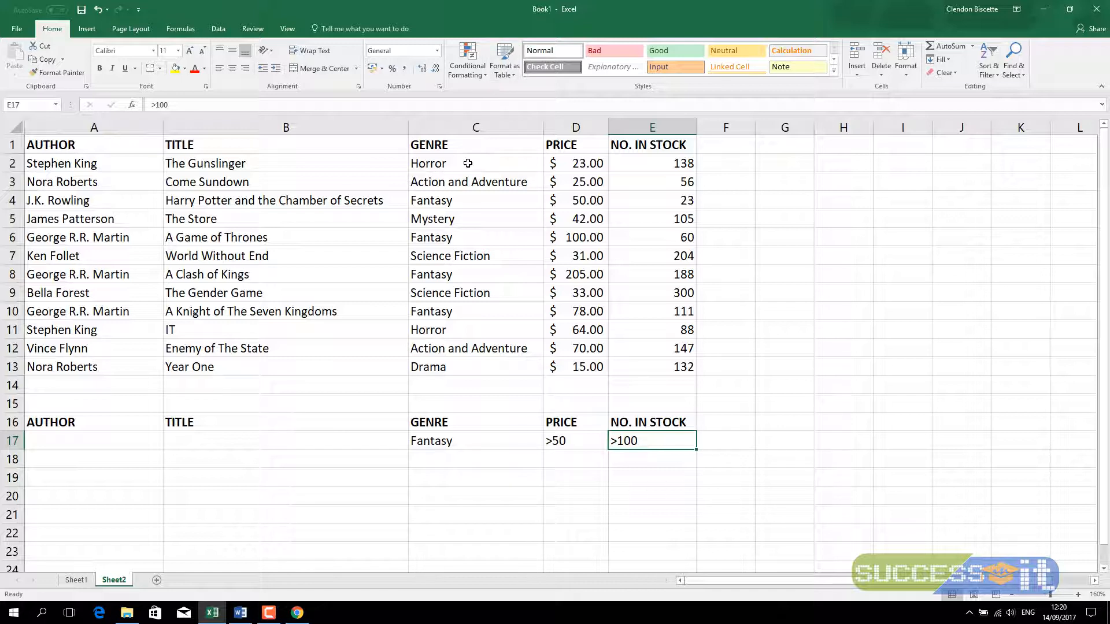
Step: Open the Advanced Filter and set its action to copy the results to another location
click(218, 29)
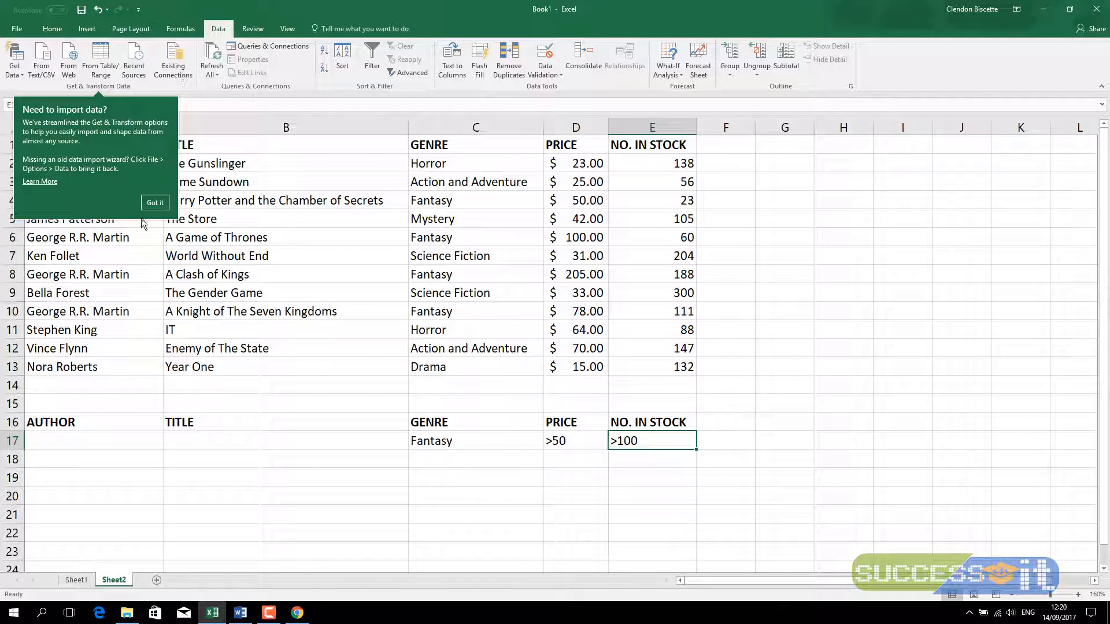
click(155, 203)
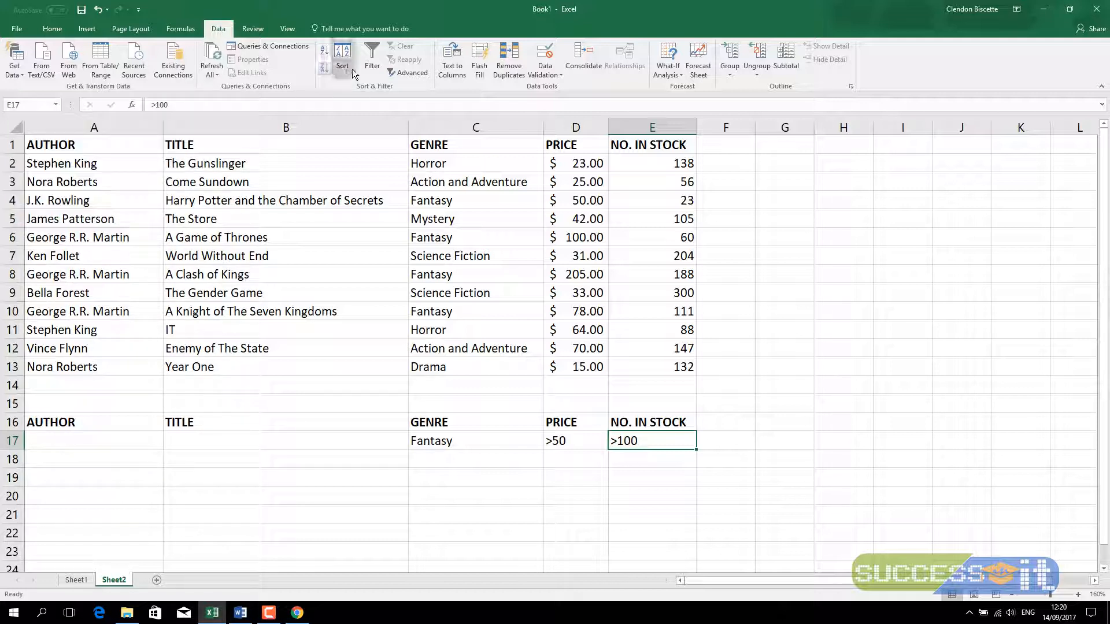
click(407, 74)
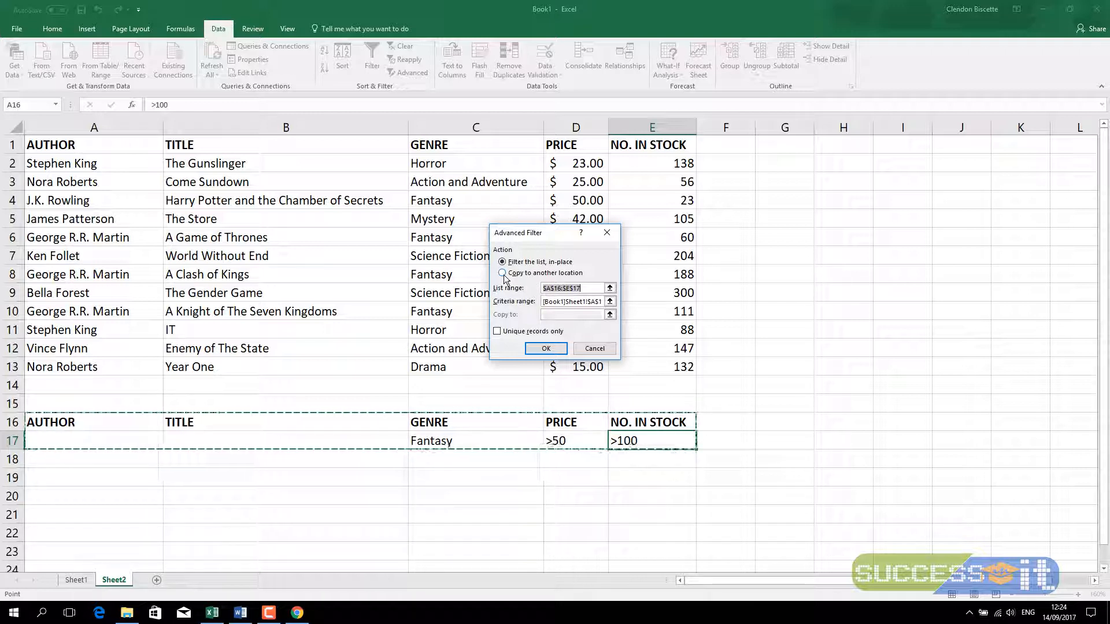
click(502, 273)
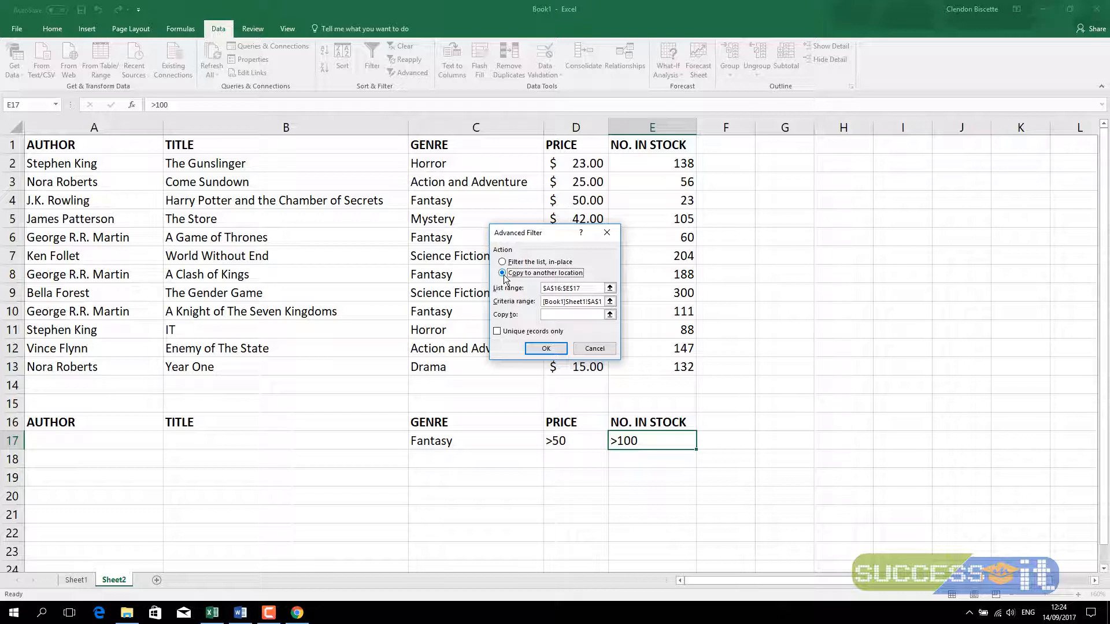
click(503, 262)
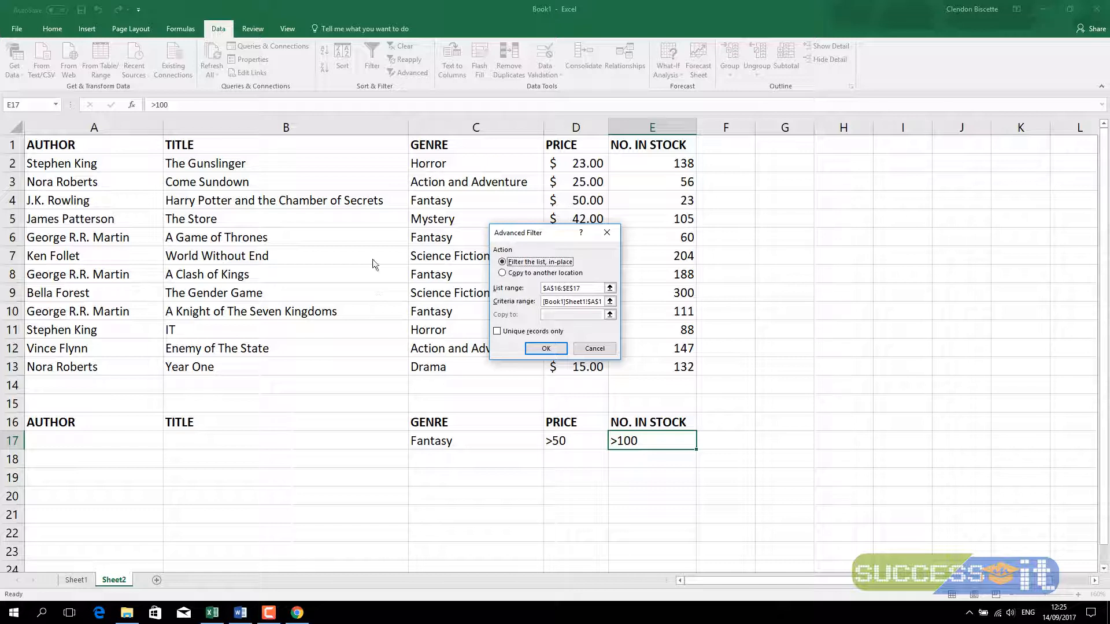
click(502, 273)
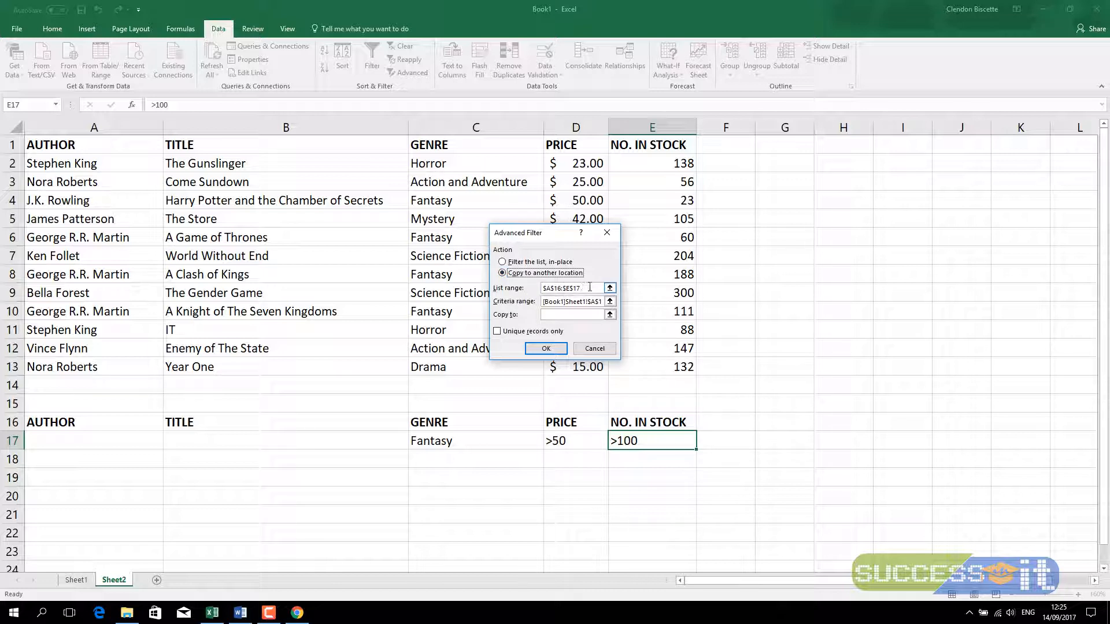
Step: Set the Advanced Filter's list range to the book table A1:E13 on Sheet2, including its headings
drag(589, 287, 542, 288)
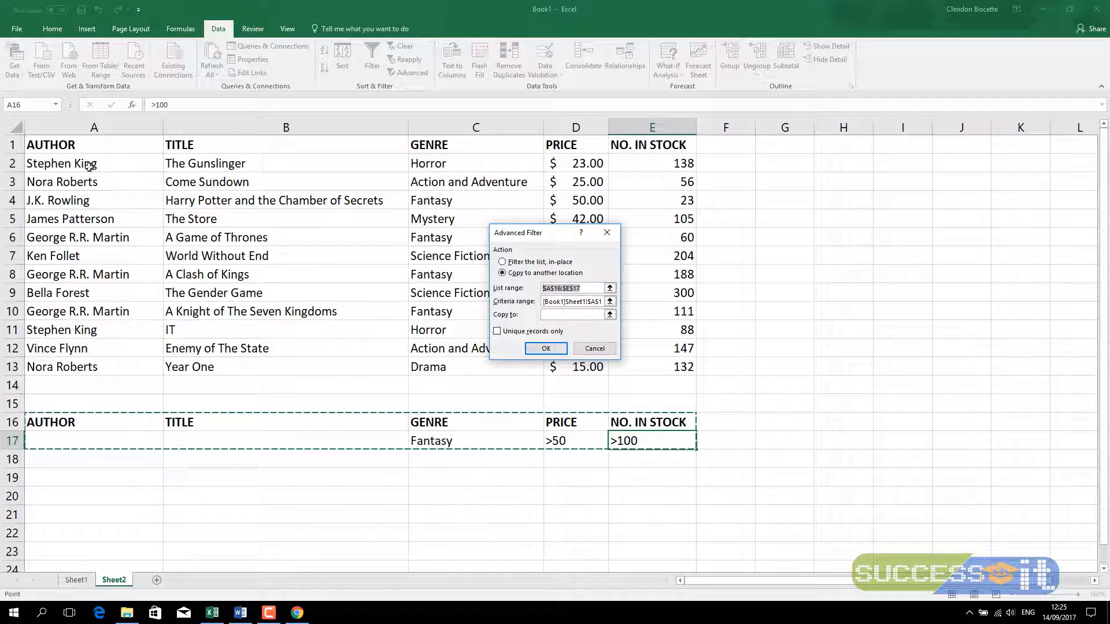
drag(88, 145, 658, 370)
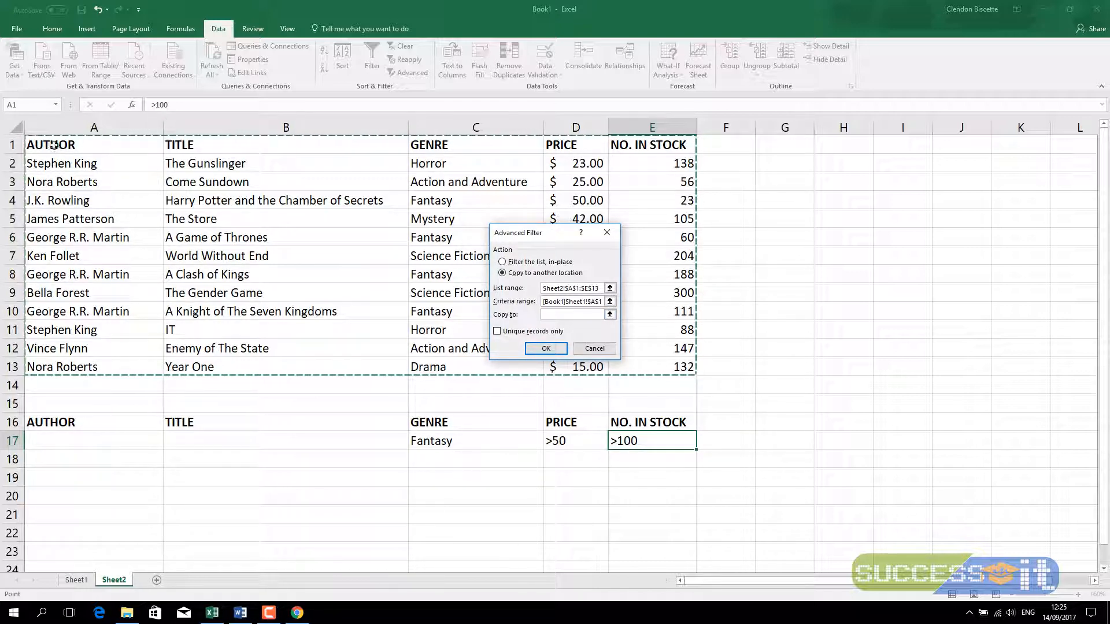
drag(53, 145, 668, 367)
Step: Set the Advanced Filter's criteria range to the headings and conditions in A16:E17 on Sheet1
drag(545, 301, 624, 304)
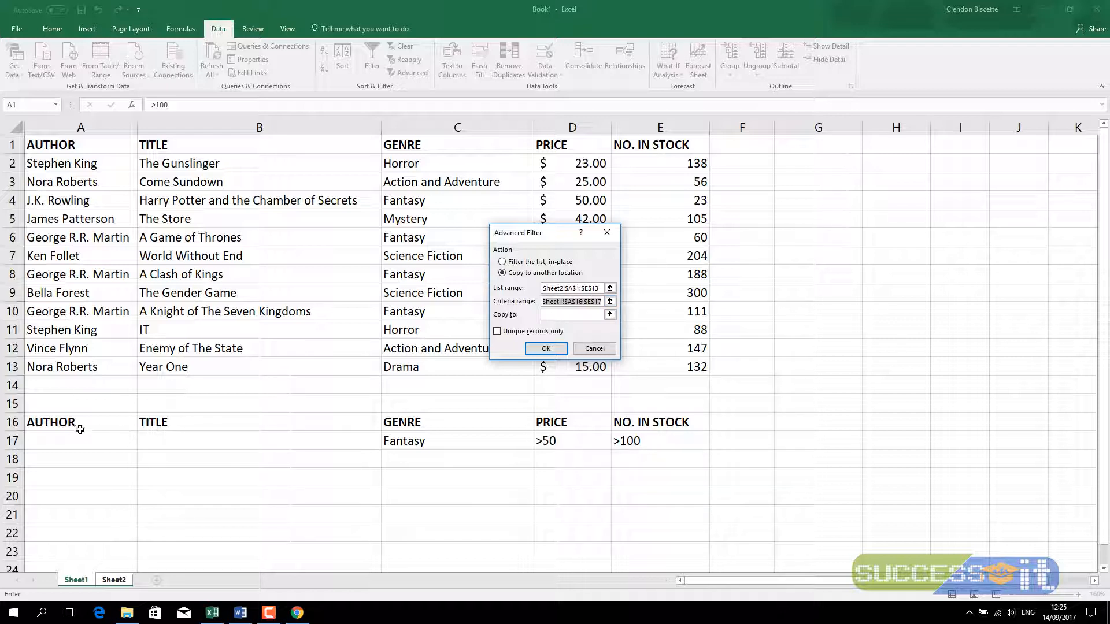
drag(36, 423, 667, 439)
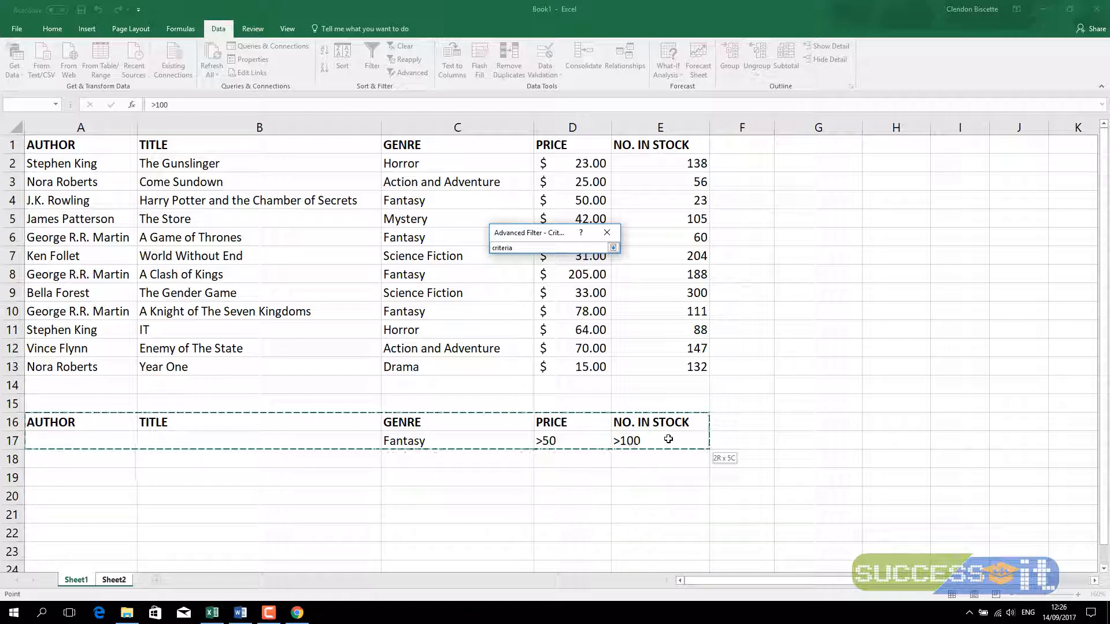
drag(668, 439, 668, 439)
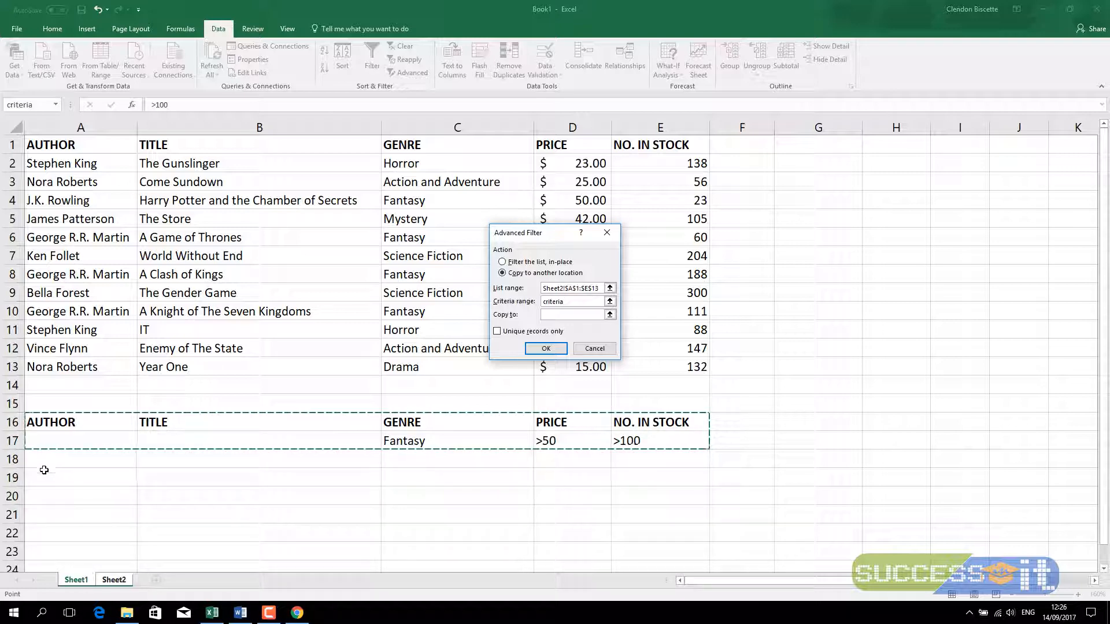
Step: Set cell A20 on Sheet2 as the copy destination and run the Advanced Filter
click(551, 314)
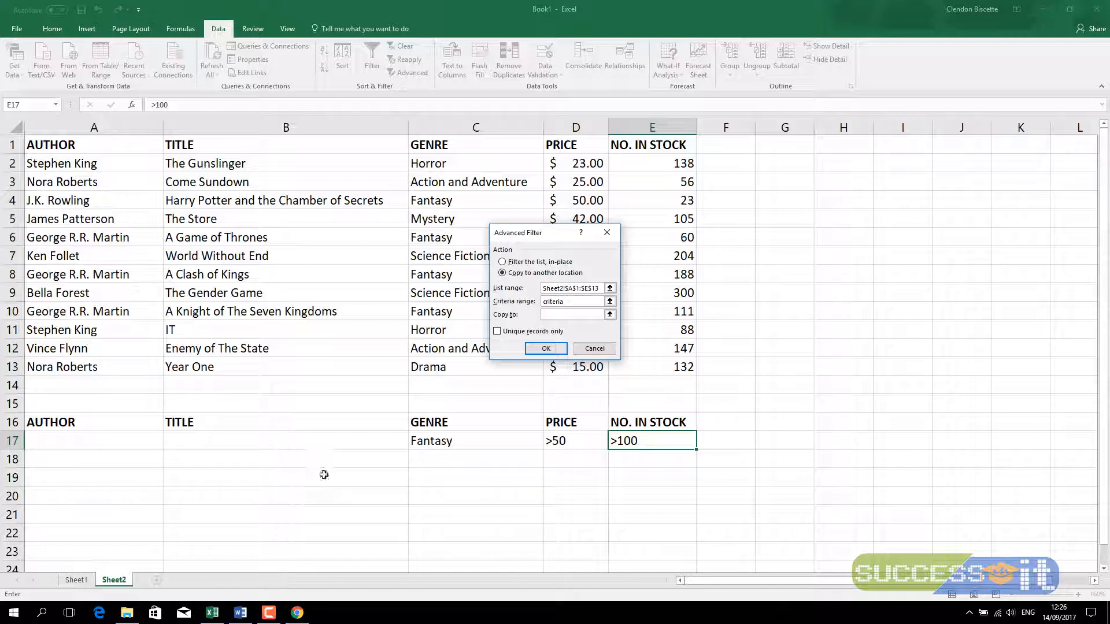
click(63, 499)
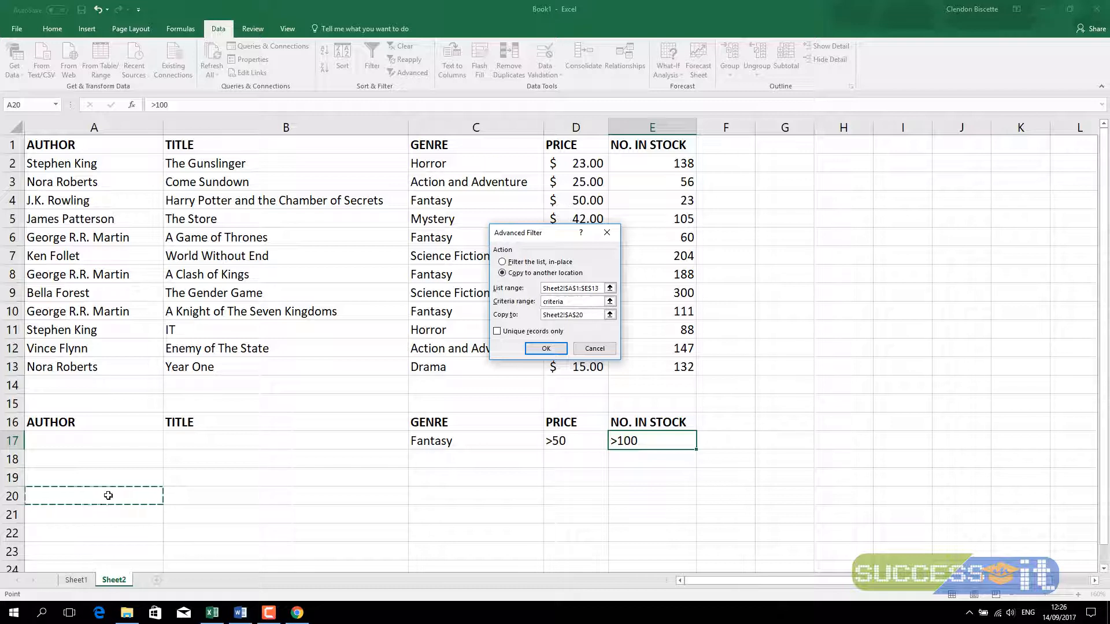
drag(70, 495, 656, 492)
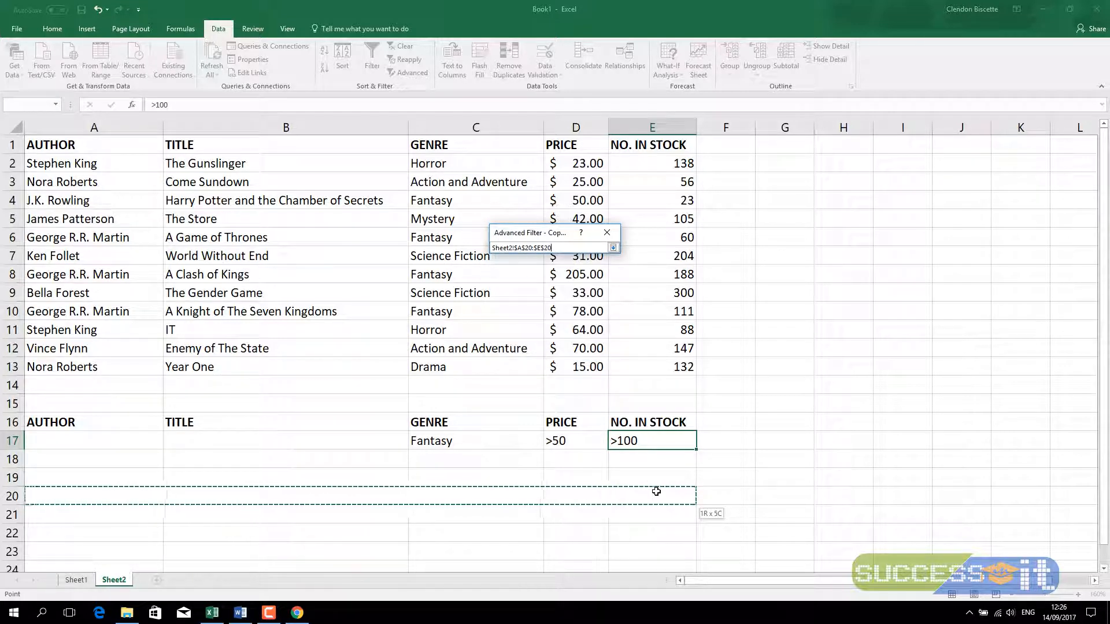
drag(657, 491, 84, 497)
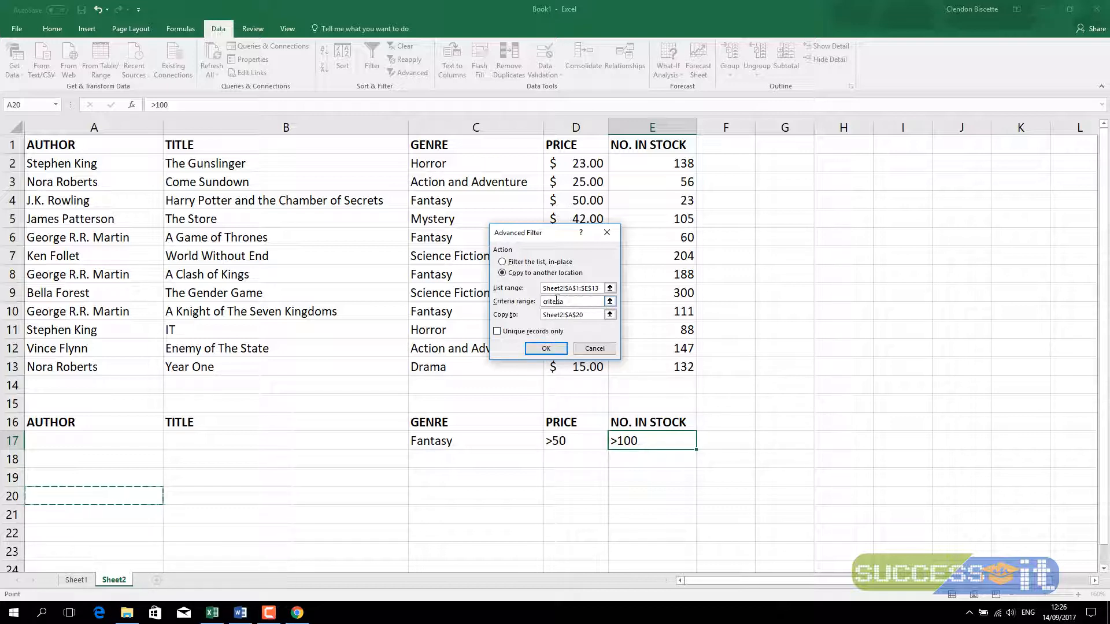
click(544, 350)
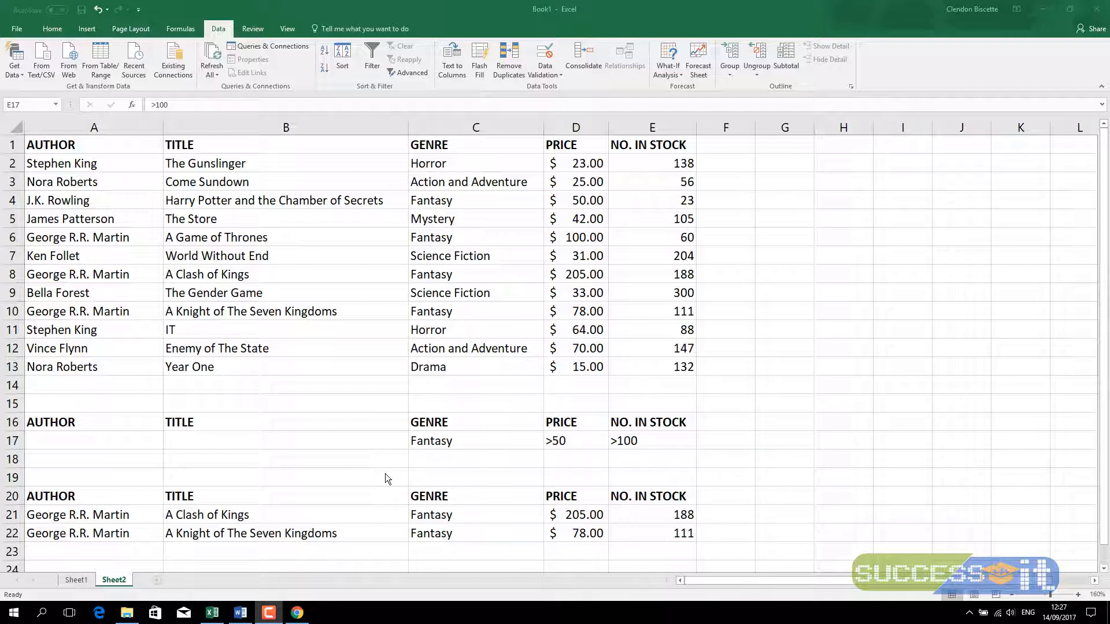
click(1106, 257)
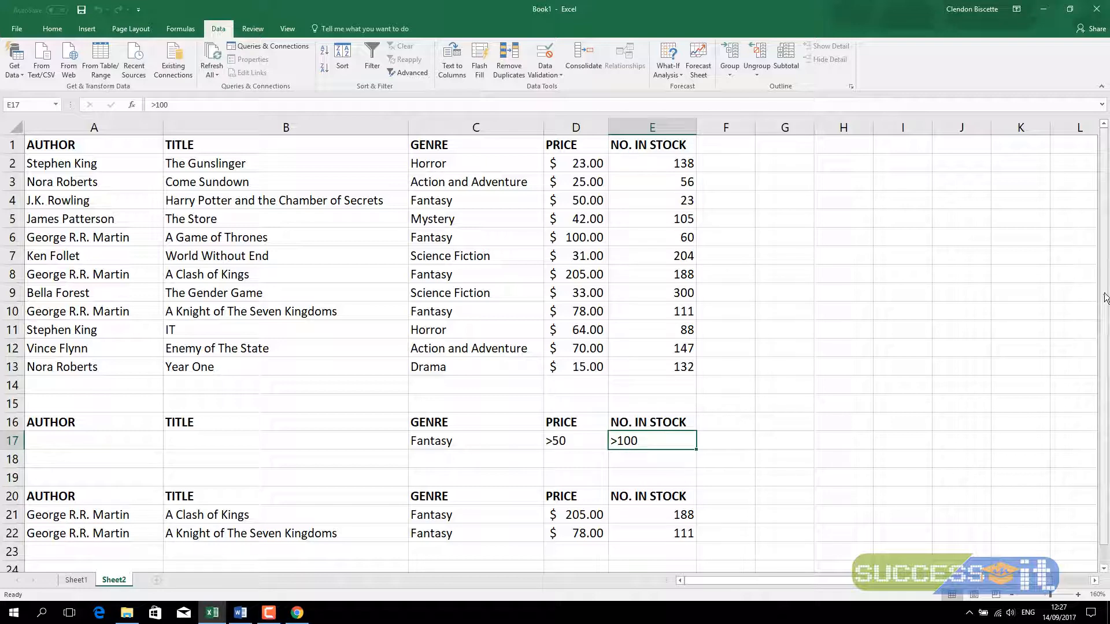
drag(1106, 290, 1106, 256)
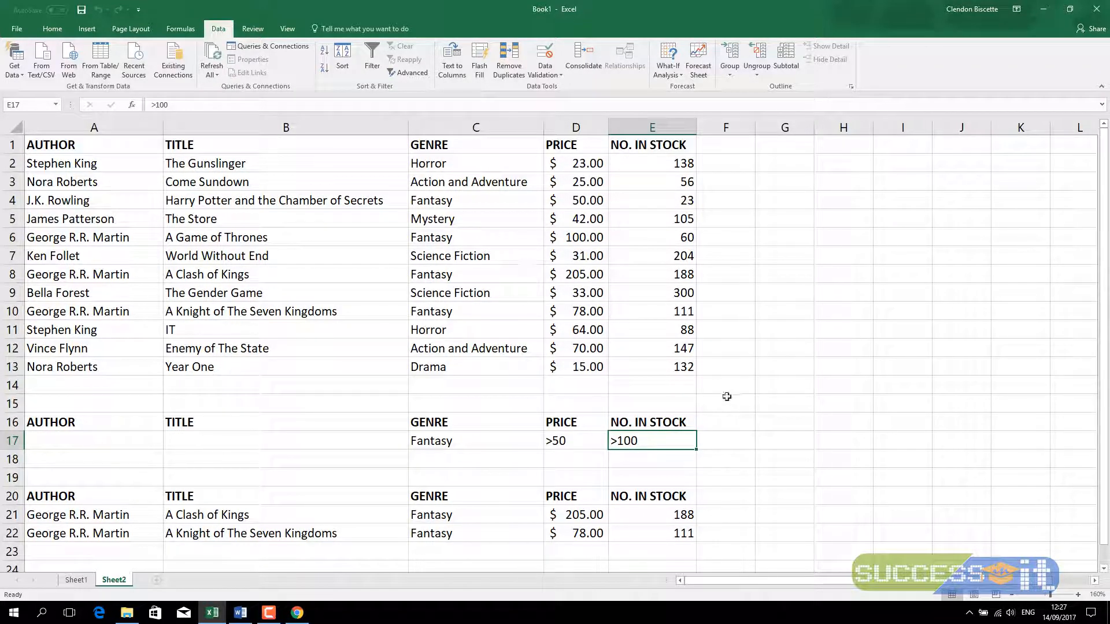
click(728, 454)
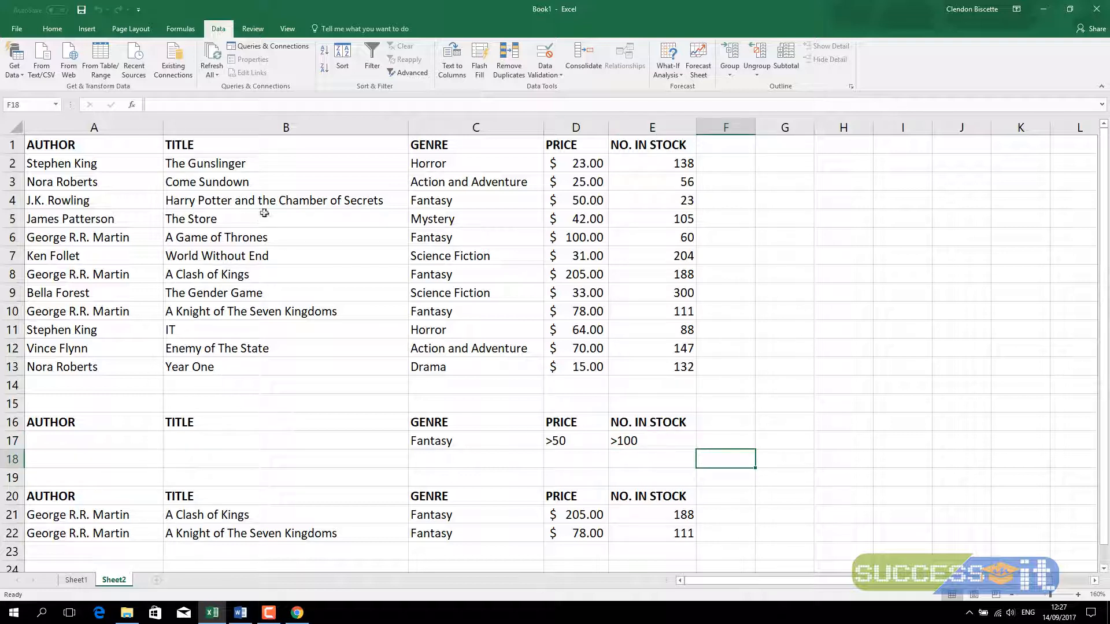
click(742, 149)
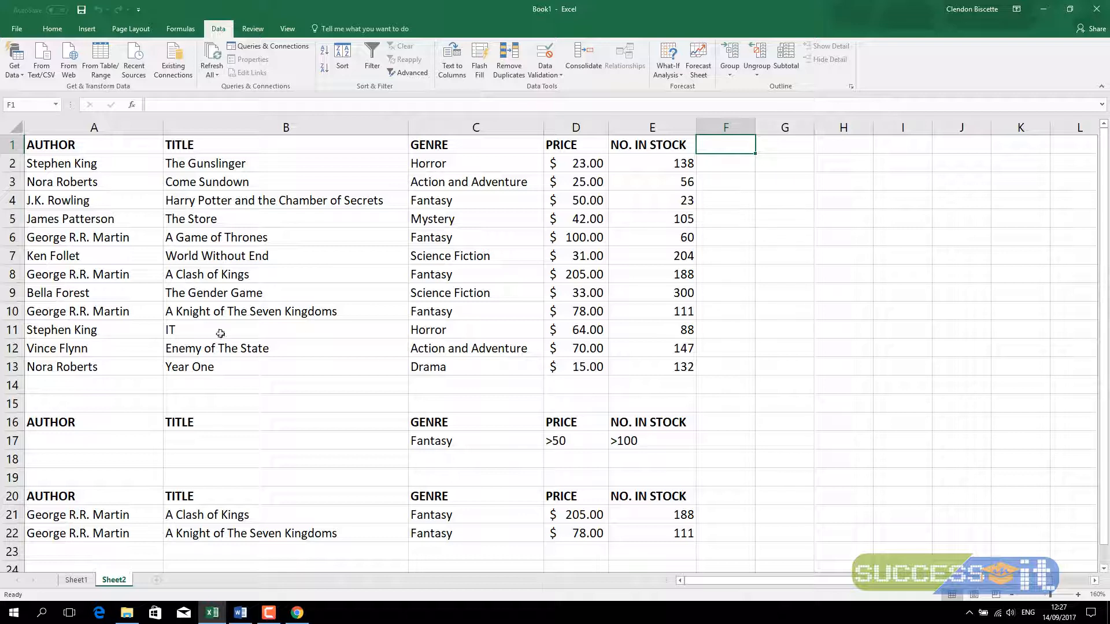
click(40, 144)
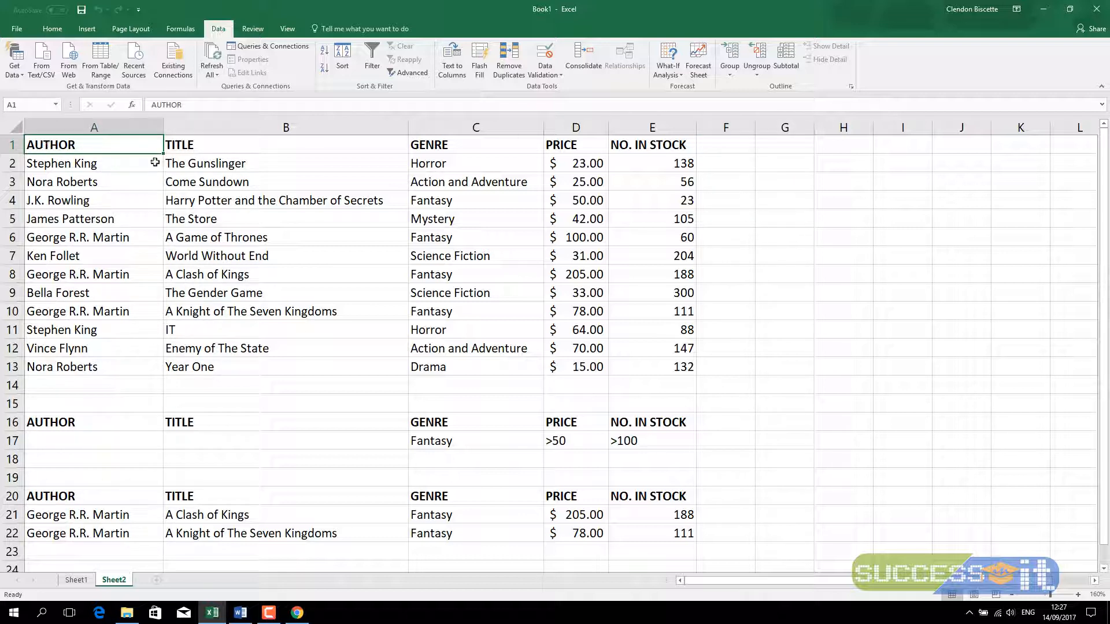
click(718, 146)
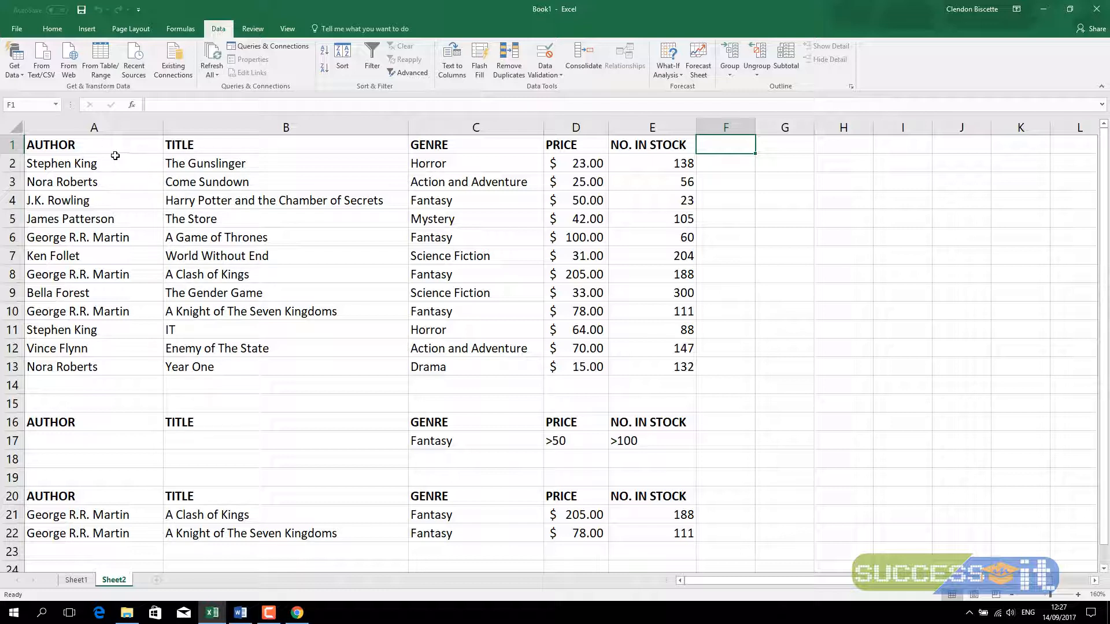
click(81, 148)
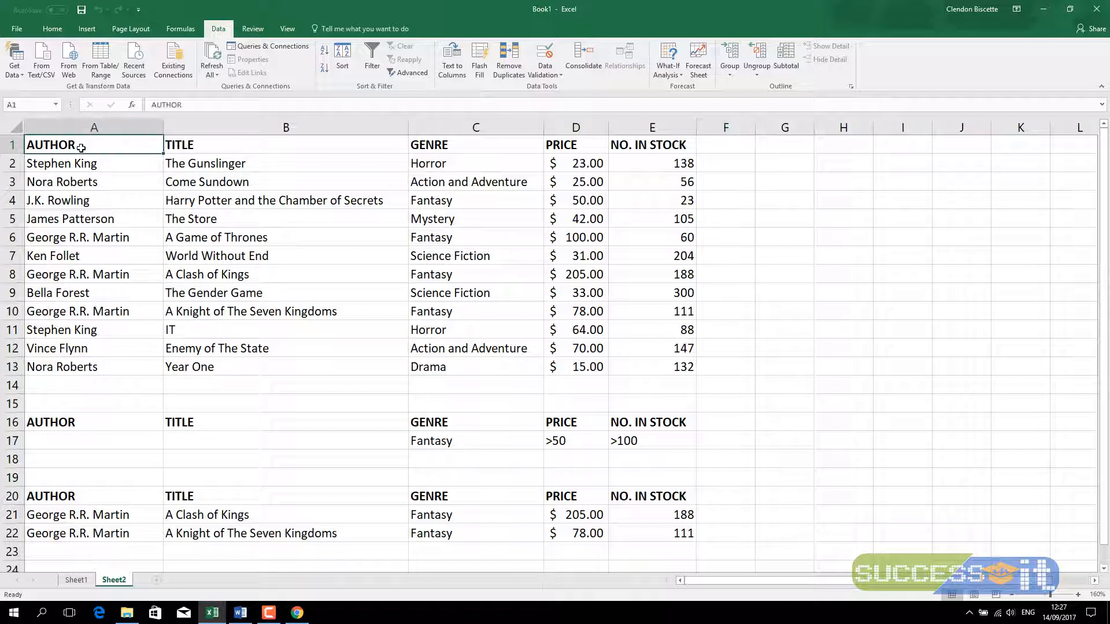
click(745, 292)
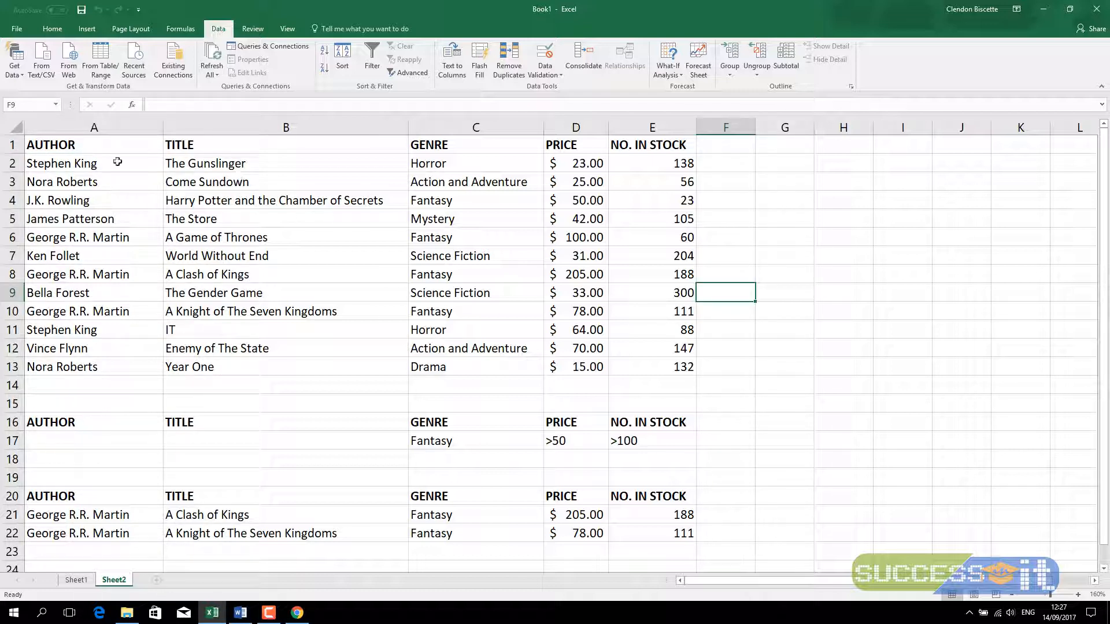
click(712, 409)
click(109, 475)
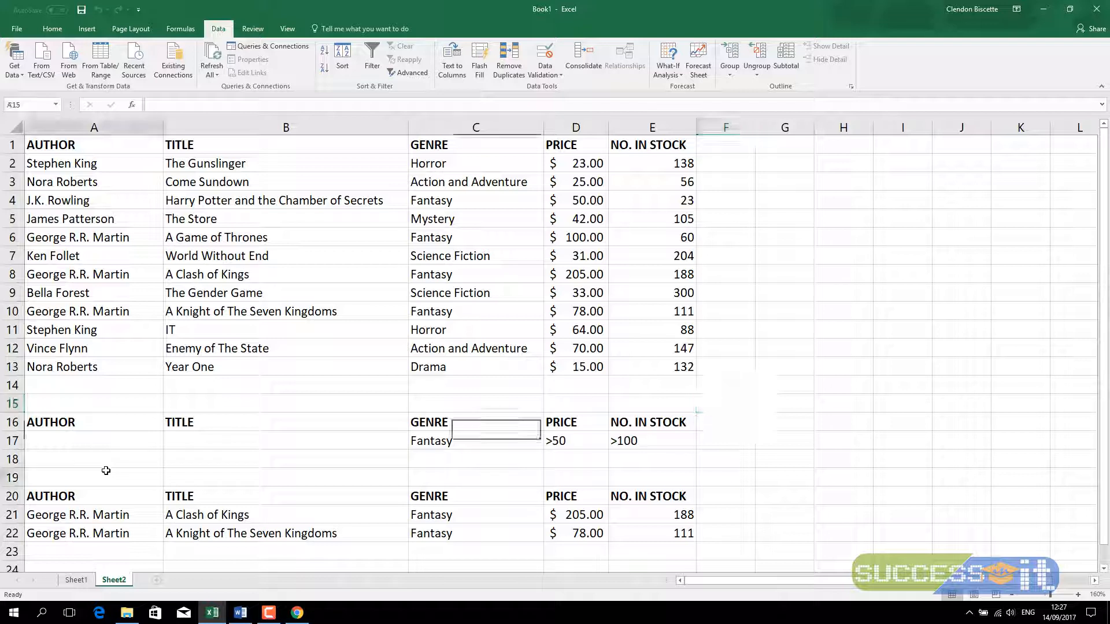
click(764, 149)
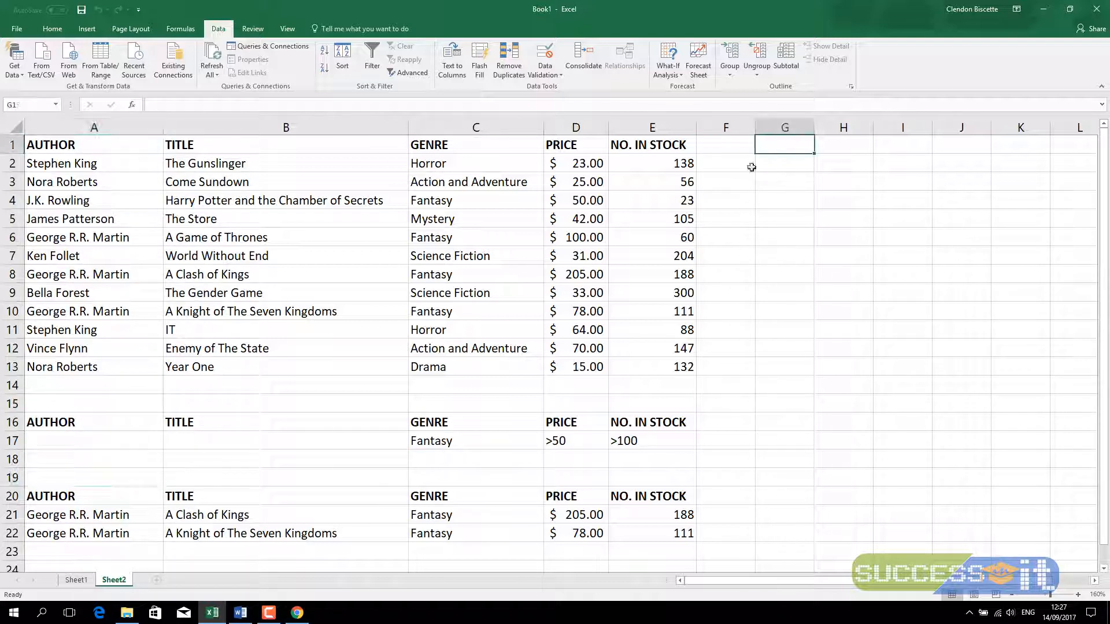